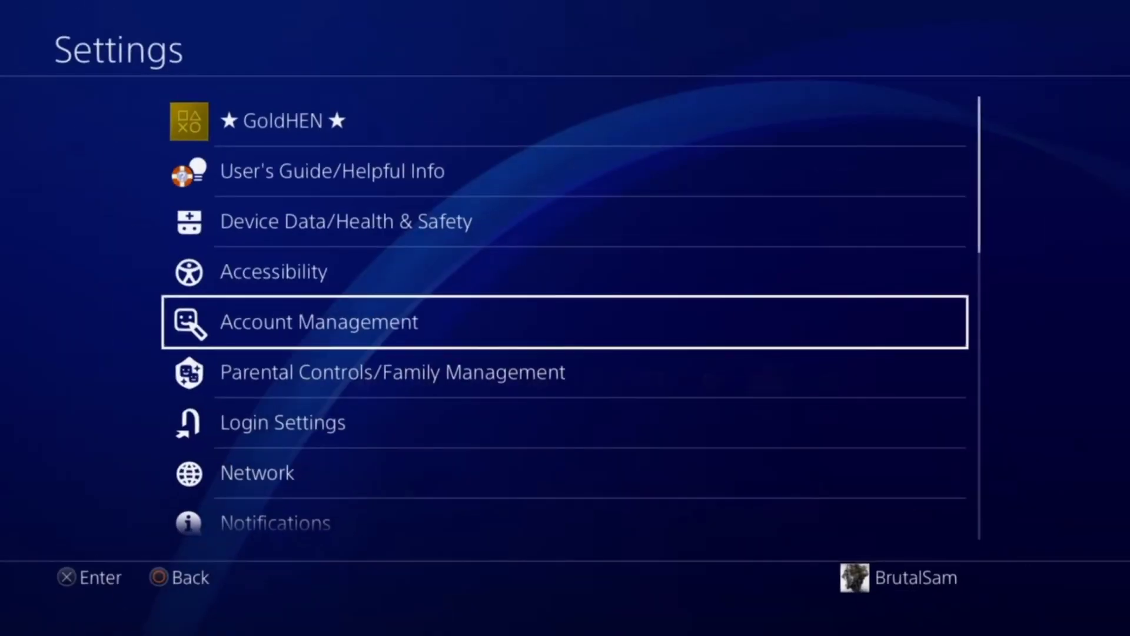
View the Debug Settings list at the end of the console's Settings and return to Settings
key(Down)
key(Down)
key(Down)
key(Down)
key(Down)
key(Down)
key(Down)
key(Down)
key(Down)
key(Down)
key(Down)
key(Down)
key(Down)
key(Down)
key(Down)
key(Down)
key(Down)
key(Down)
key(Down)
key(Down)
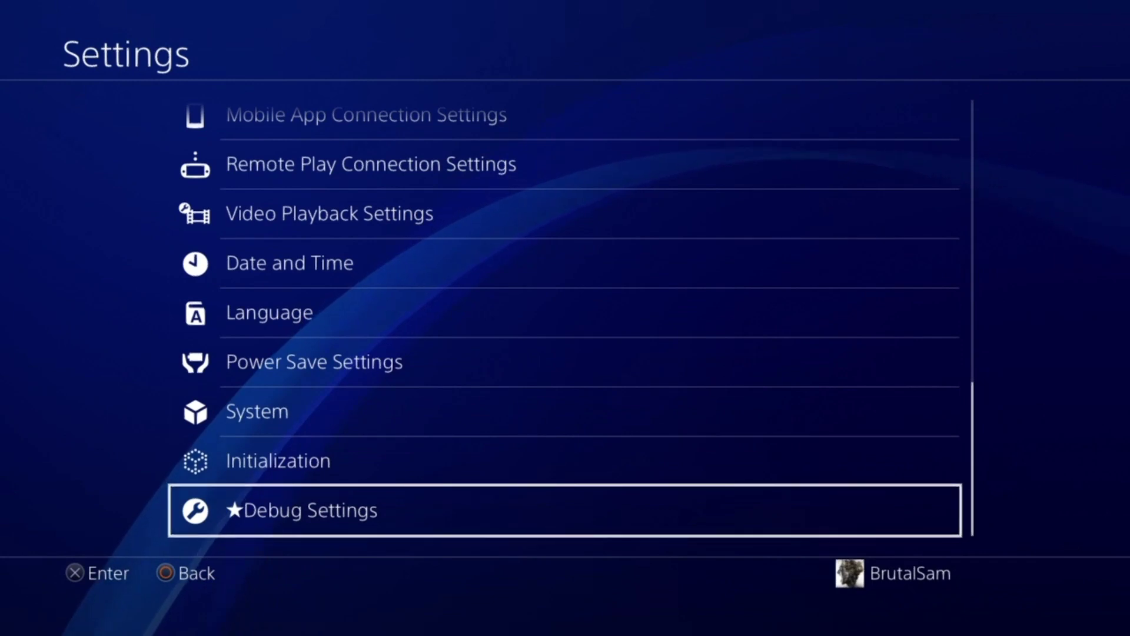
key(Return)
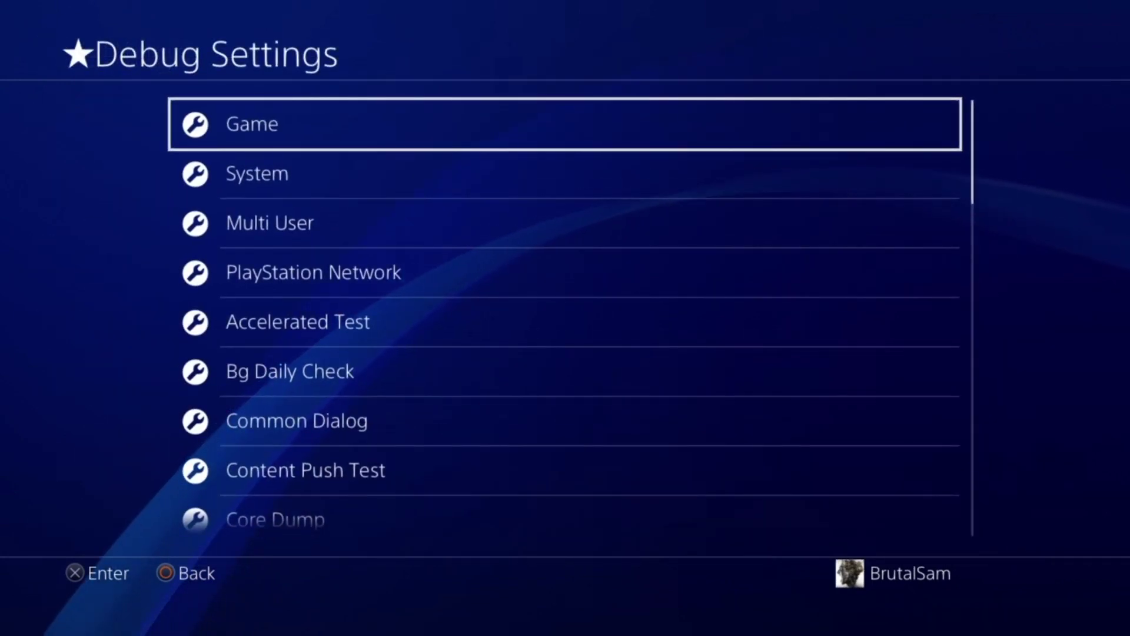
key(Down)
key(Escape)
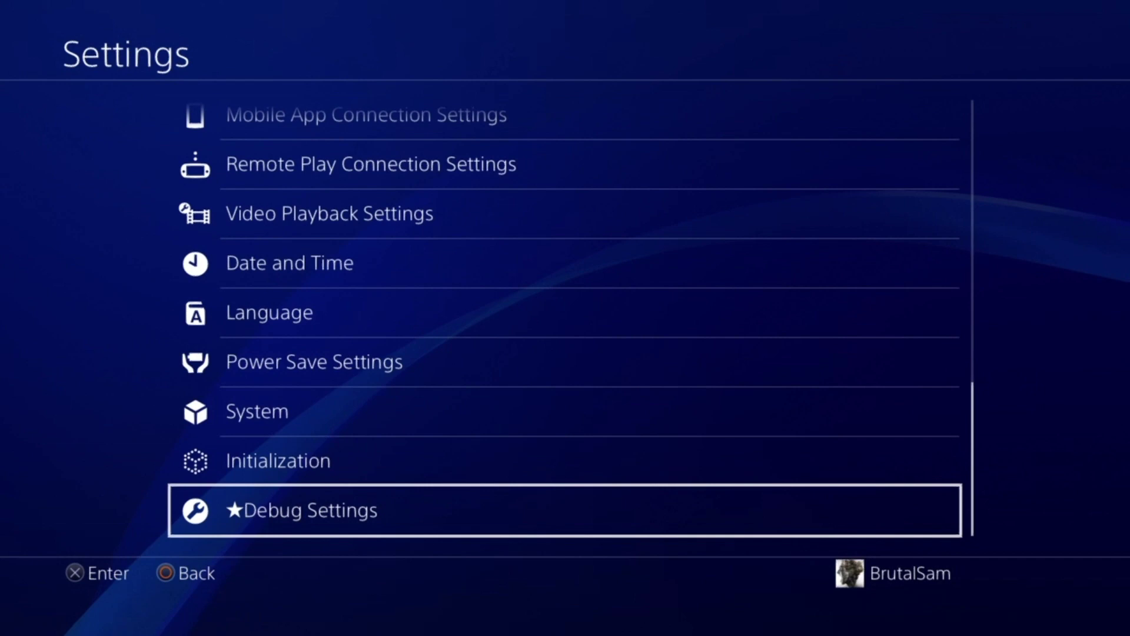
View the console's System Information page under System and return to the main Settings list
key(Up)
key(Up)
key(Up)
key(Up)
key(Up)
key(Down)
key(Down)
key(Down)
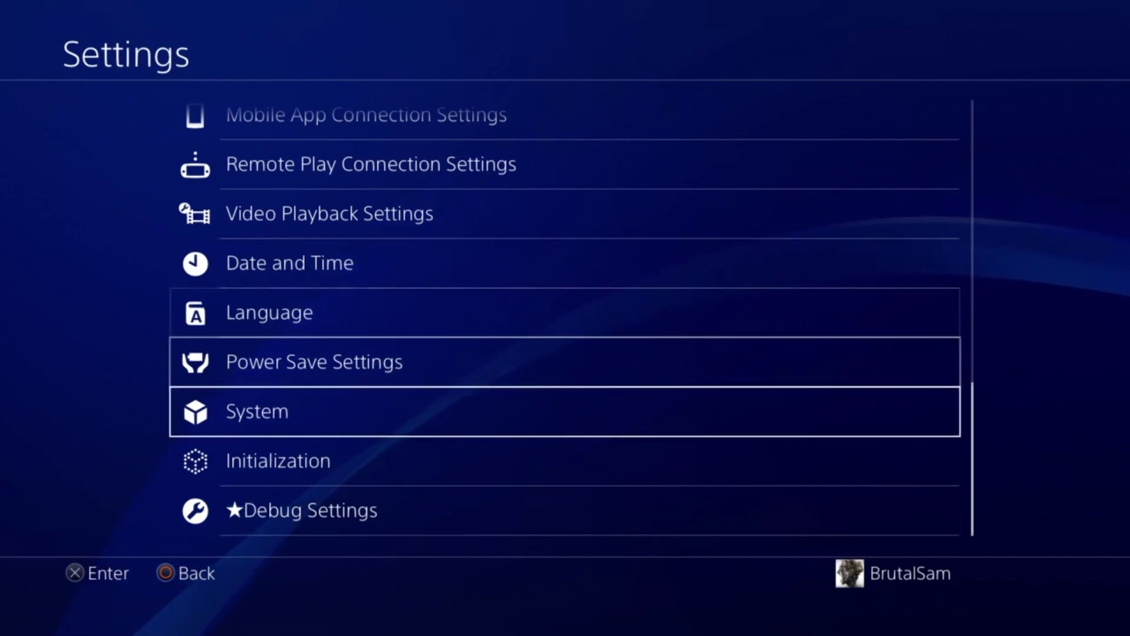
key(Return)
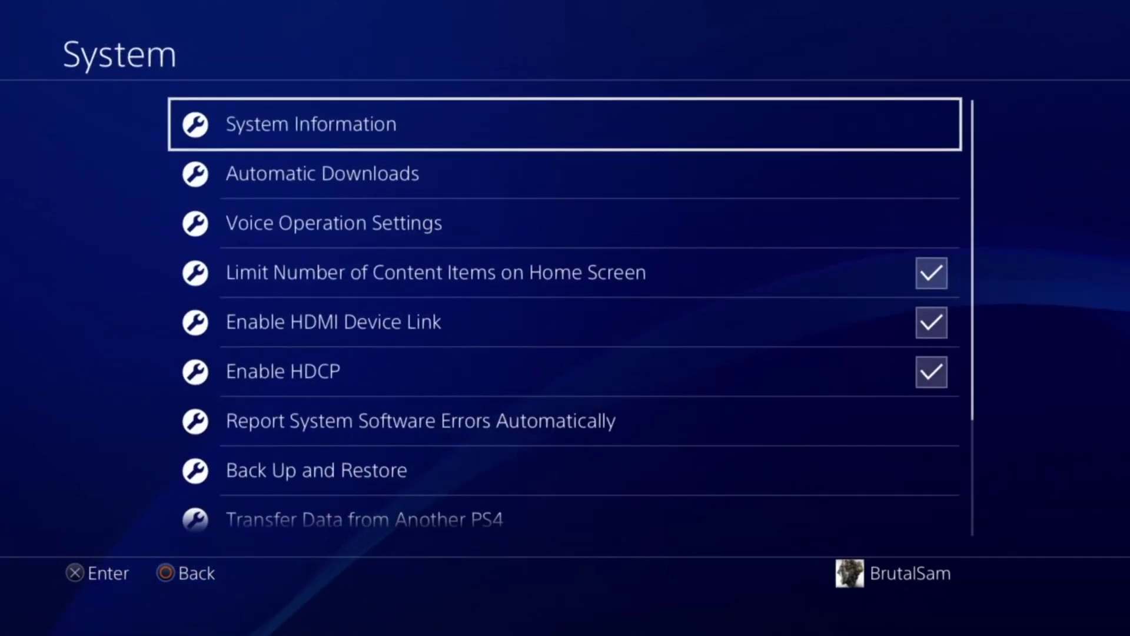
key(Return)
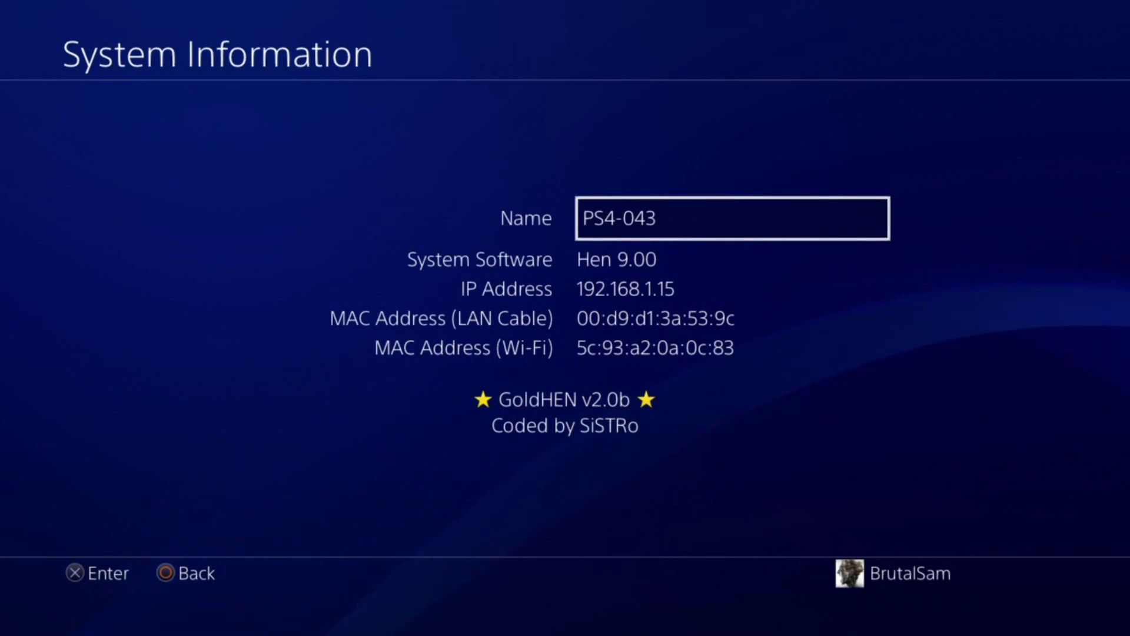
key(Escape)
key(Escape)
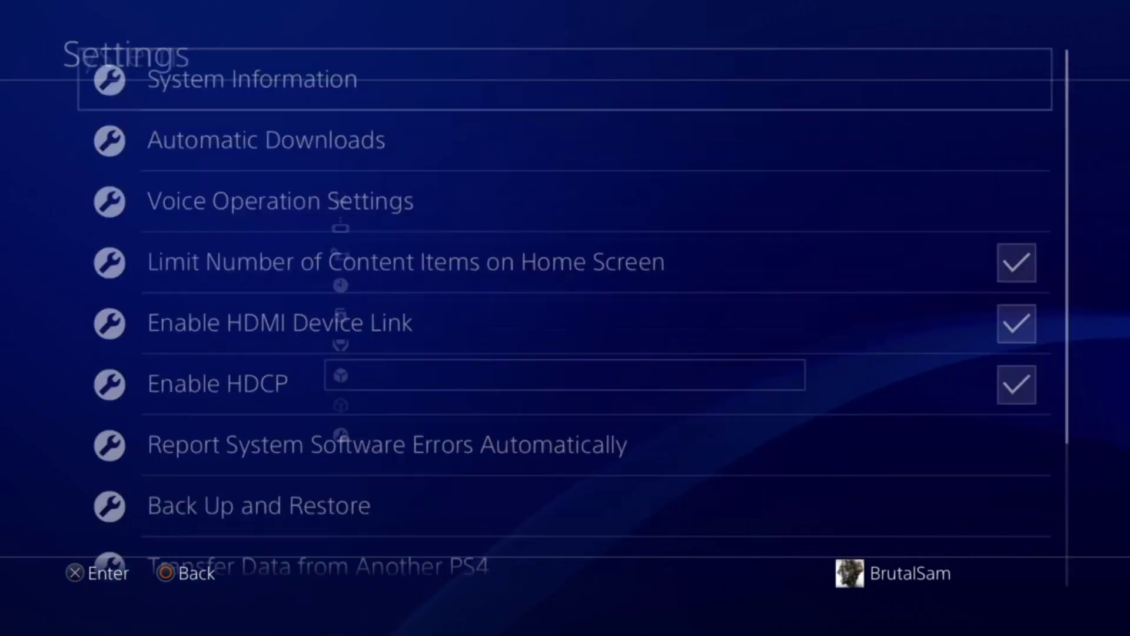
Open the GoldHEN settings and look through the FTP server, BinLoader server, Package Installer and About entries
key(Up)
key(Up)
key(Up)
key(Up)
key(Up)
key(Up)
key(Up)
key(Up)
key(Up)
key(Up)
key(Up)
key(Up)
key(Up)
key(Up)
key(Up)
key(Up)
key(Up)
key(Up)
key(Up)
key(Up)
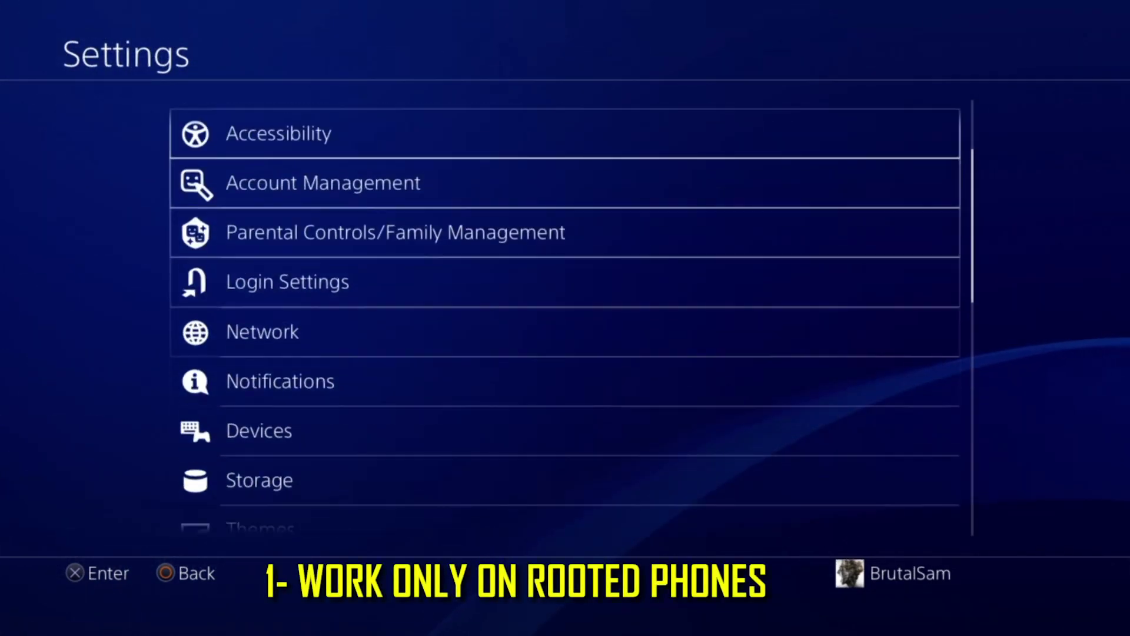
key(Return)
key(Down)
key(Down)
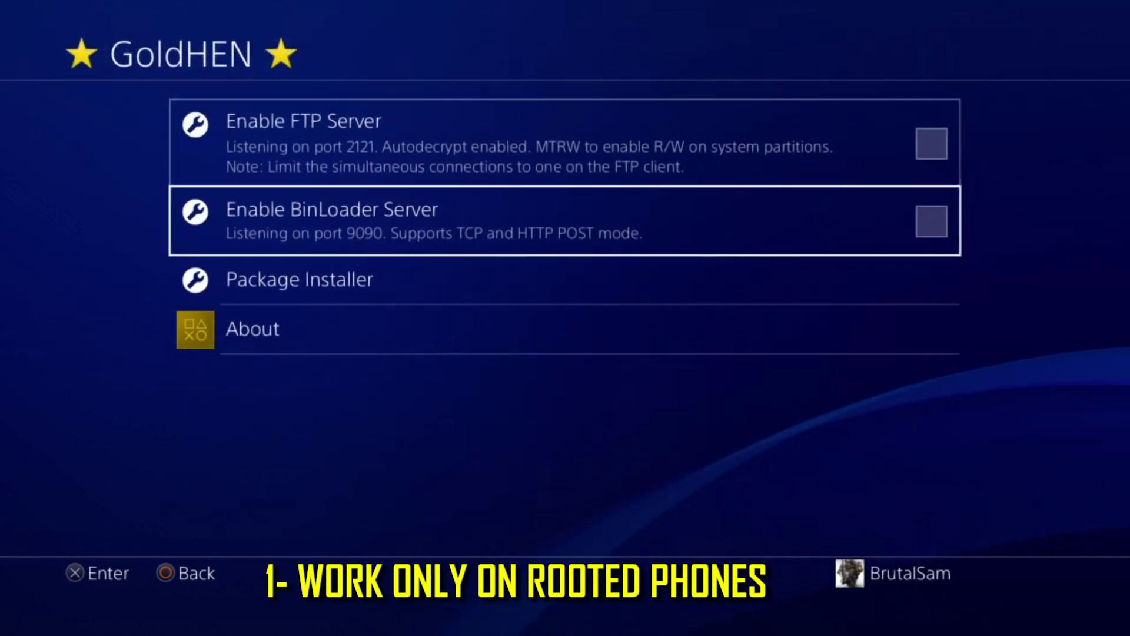
key(Up)
key(Up)
key(Down)
key(Down)
key(Down)
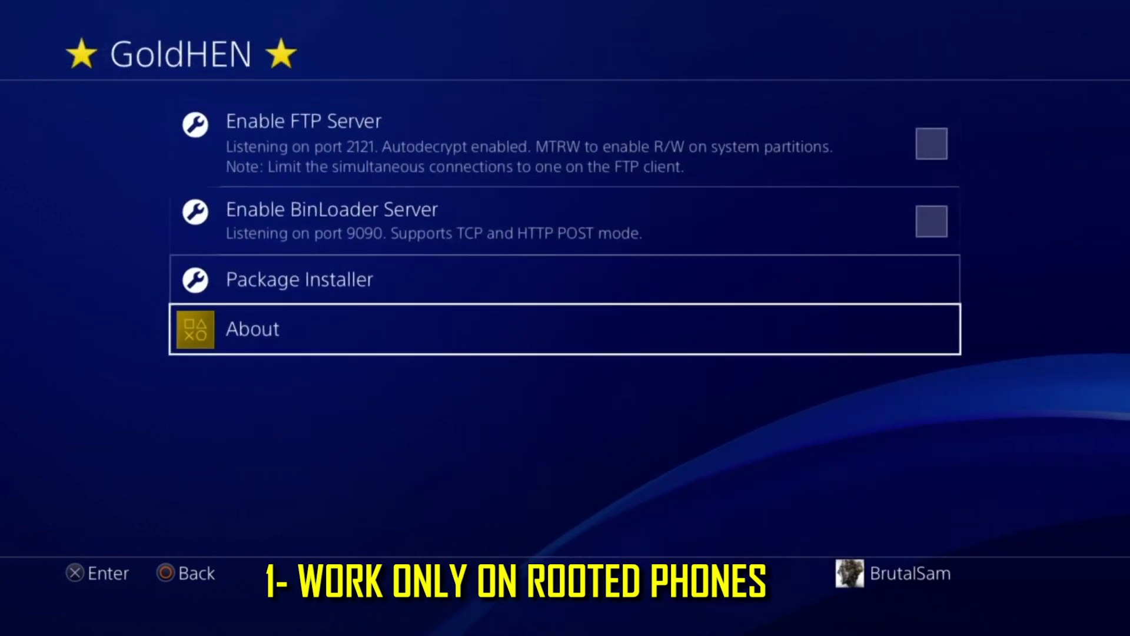
View the GoldHEN About page's entries and return to the main Settings list
key(Up)
key(Return)
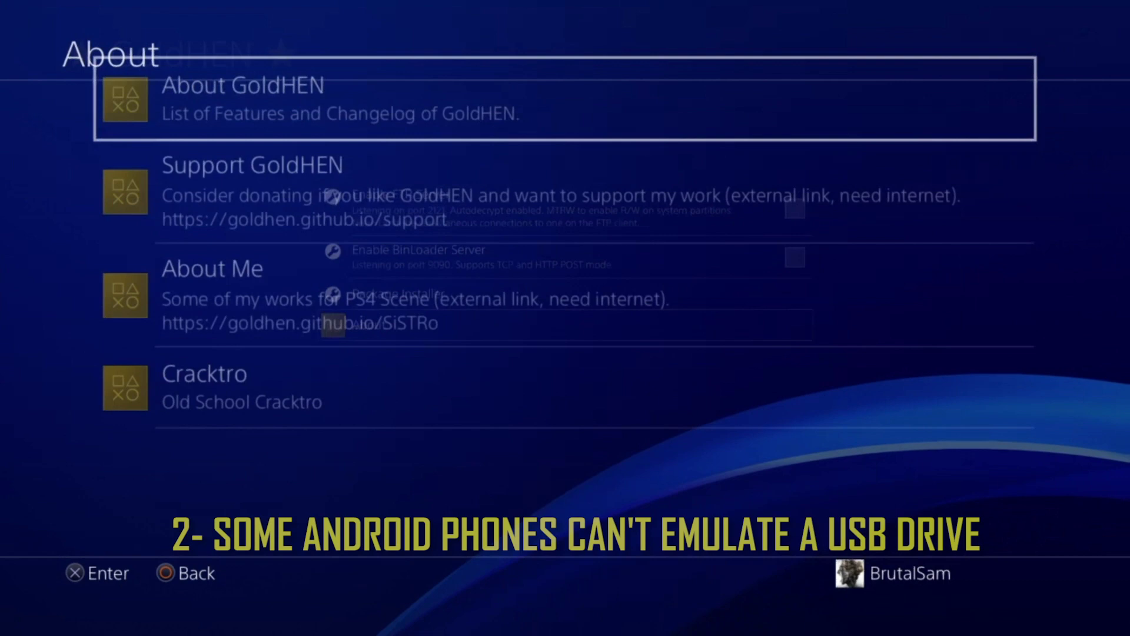
key(Down)
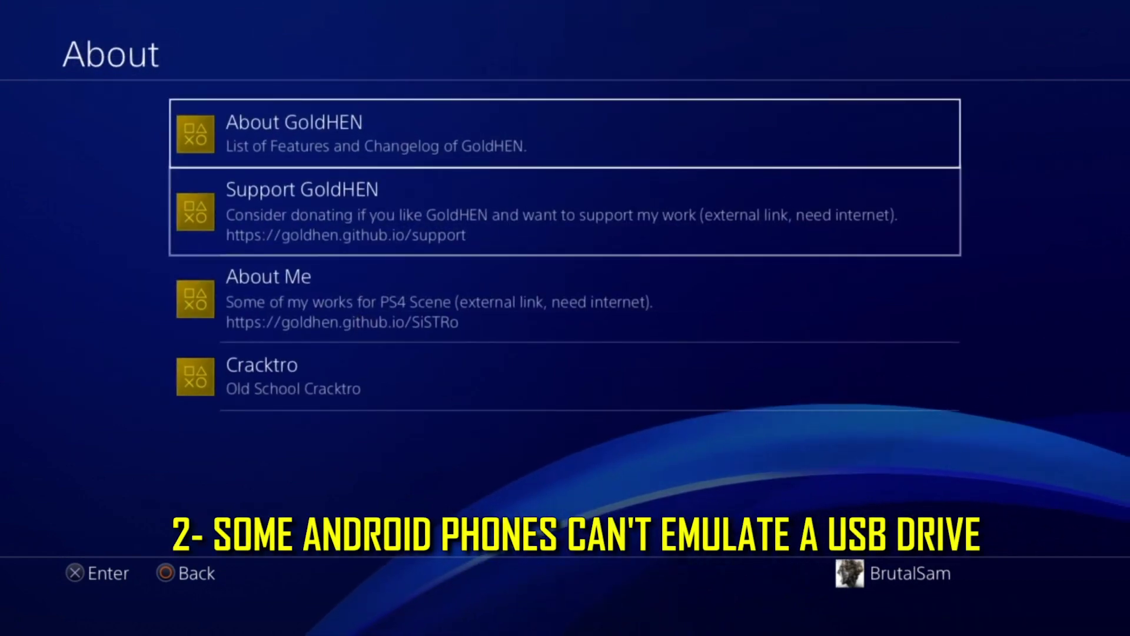
key(Down)
key(Escape)
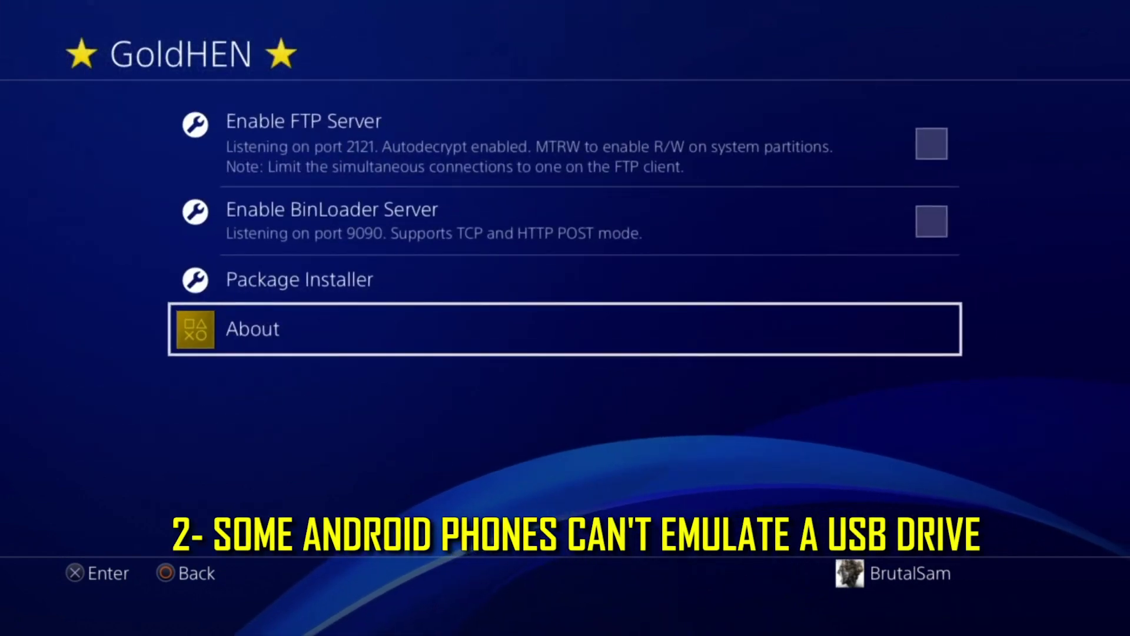
key(Escape)
Leave Settings and look through the home screen applications from Internet Browser to ELDEN RING Network Test, including the Tools folder
key(Down)
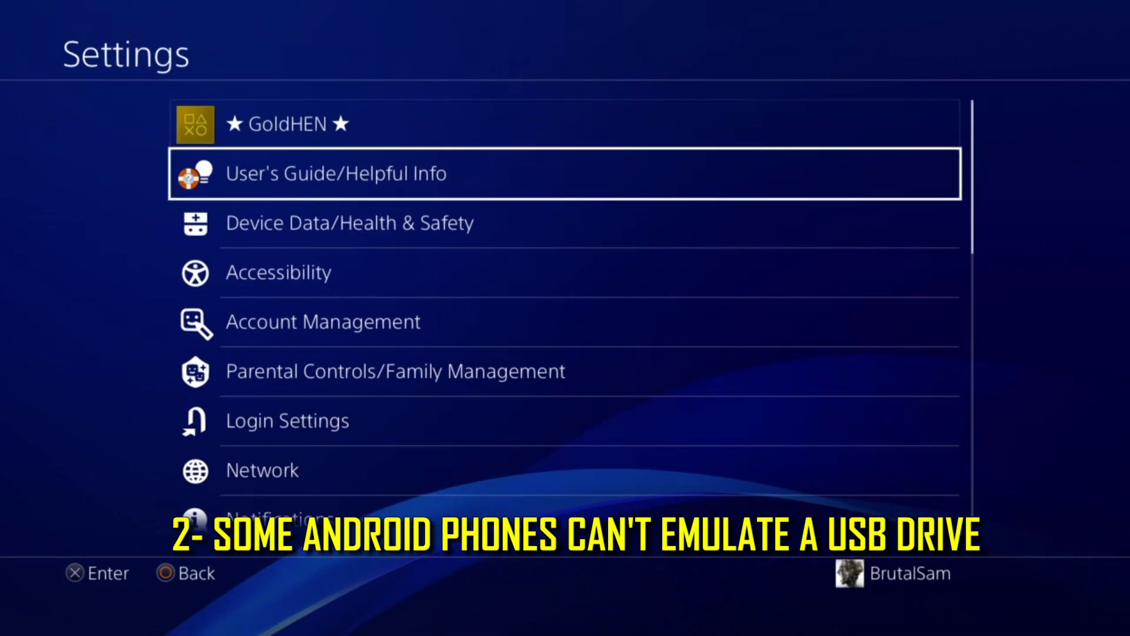
key(Escape)
key(Down)
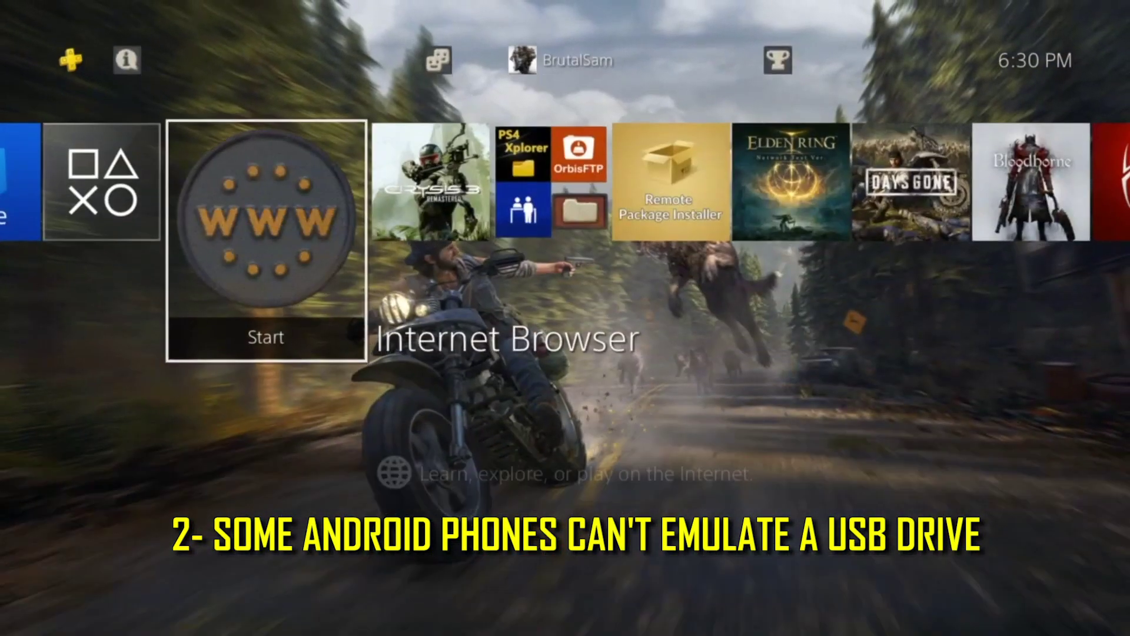
key(Right)
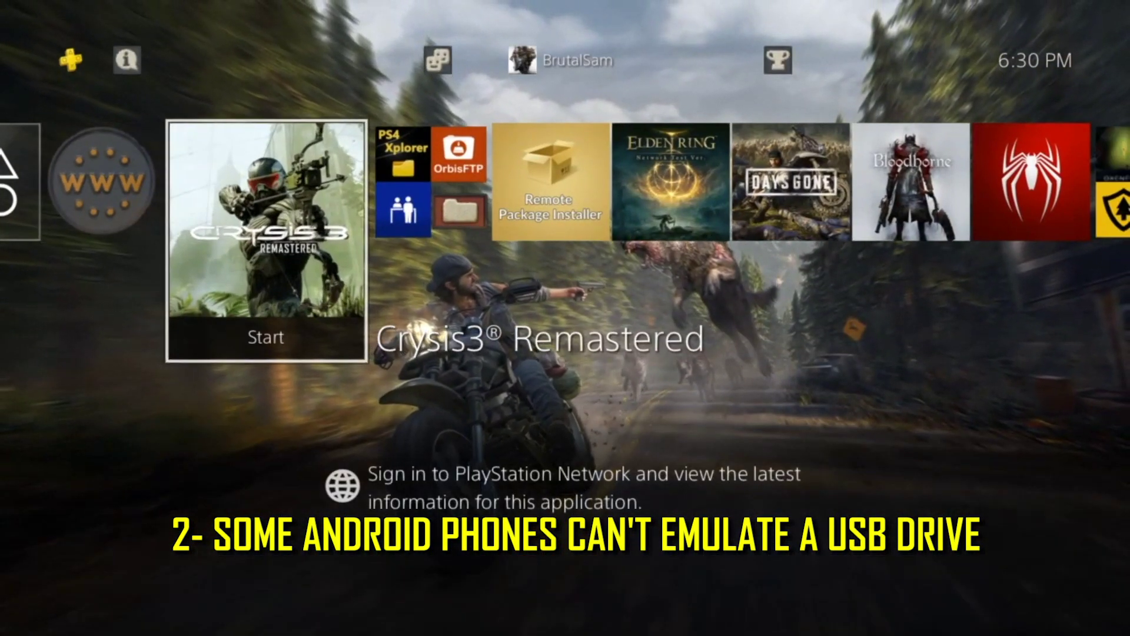
key(Right)
key(Right)
key(Right)
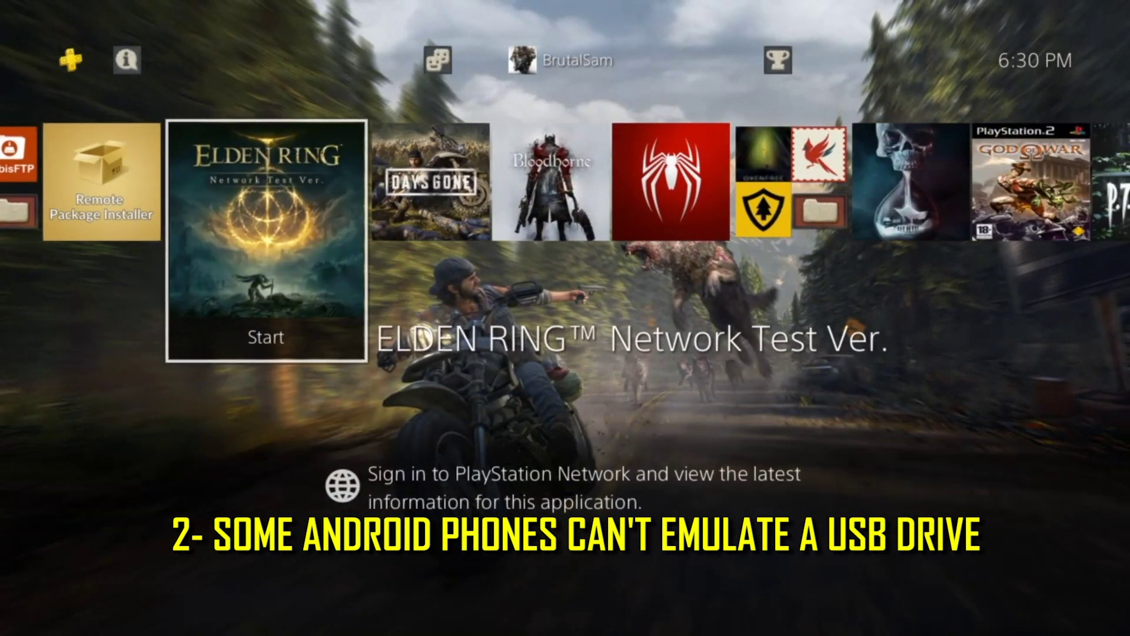
key(Left)
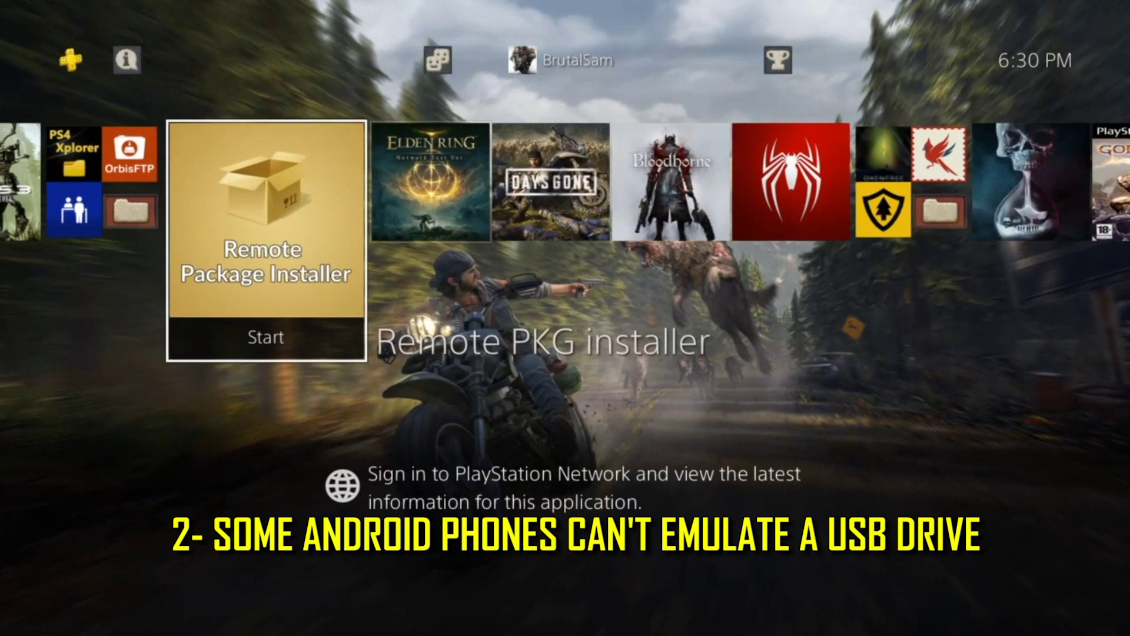
key(Left)
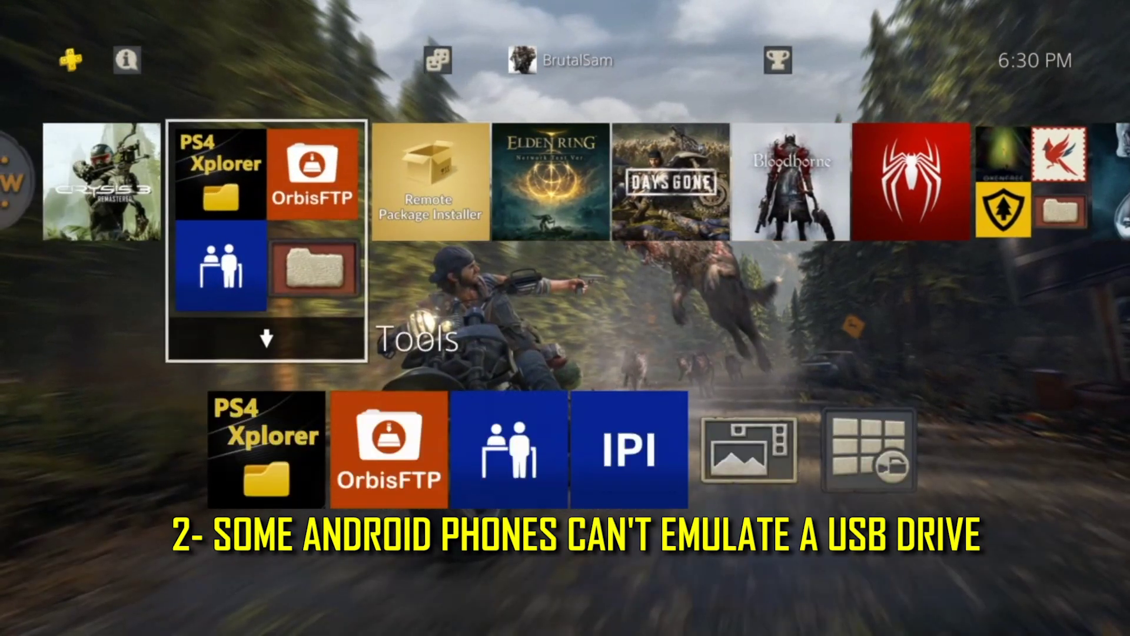
key(Left)
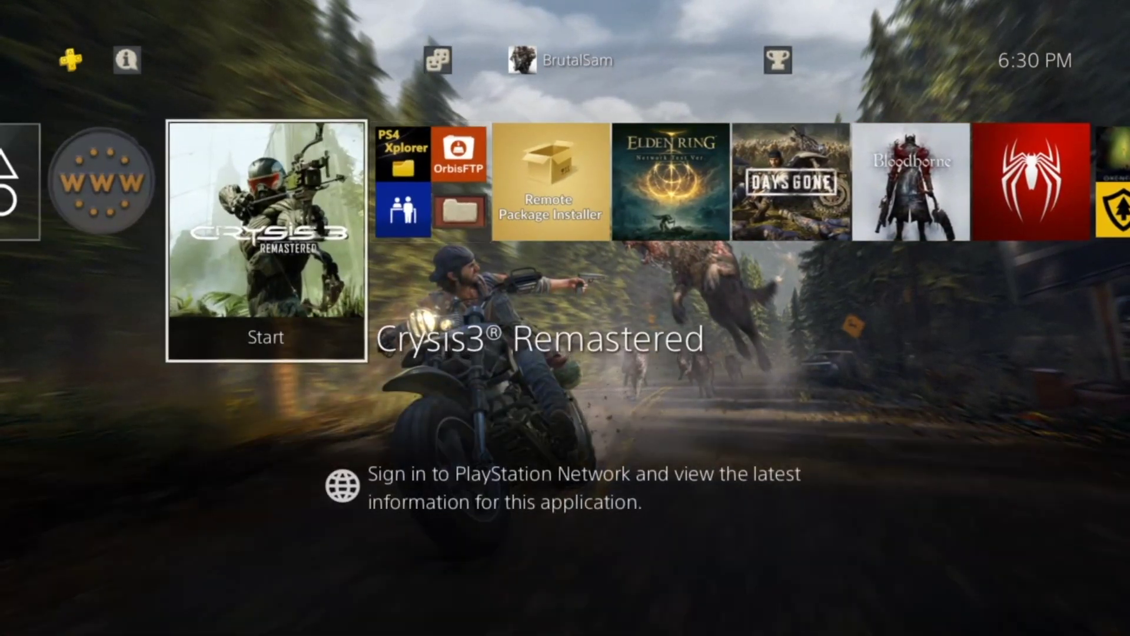
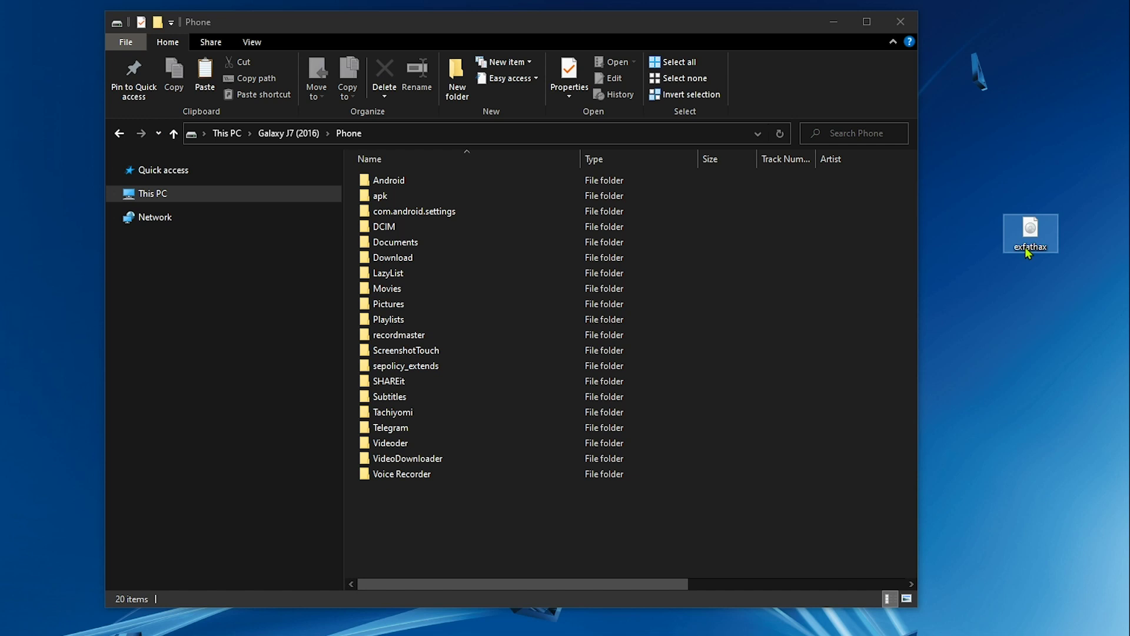
Copy the exfathax disc image from the Windows desktop into the Phone storage folder of the Galaxy J7 (2016)
right_click(1025, 247)
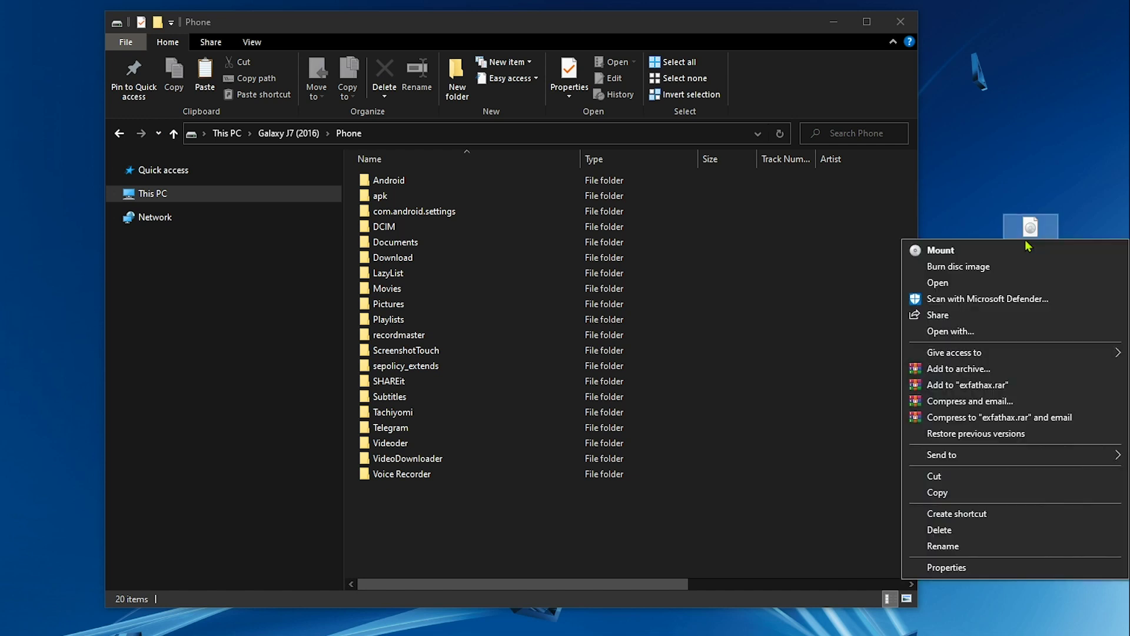
click(937, 493)
click(453, 534)
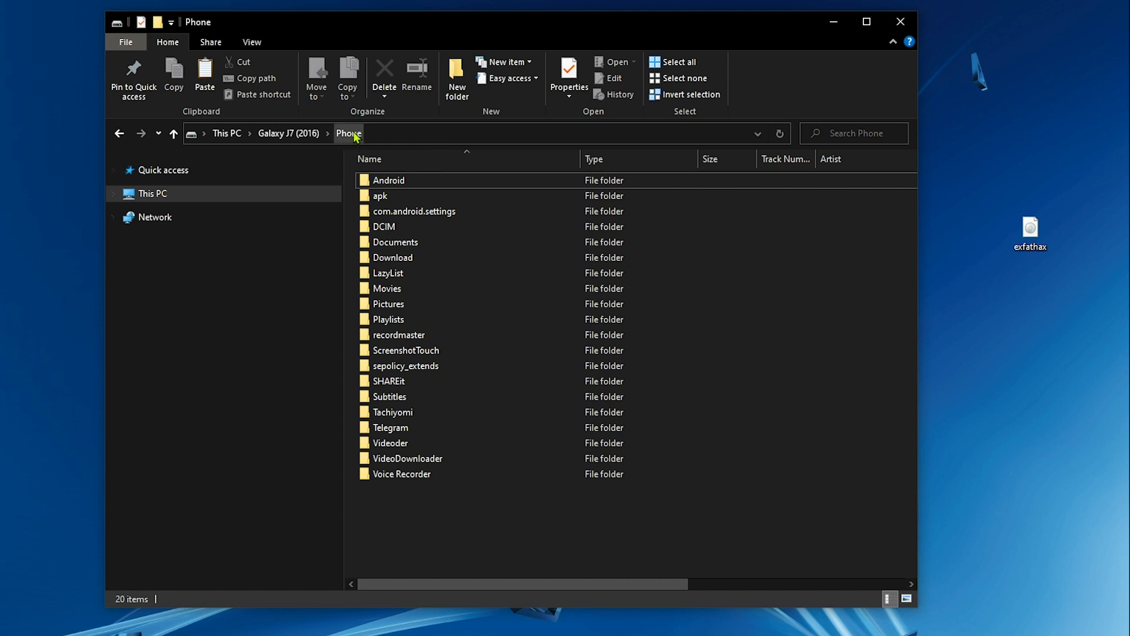
right_click(465, 532)
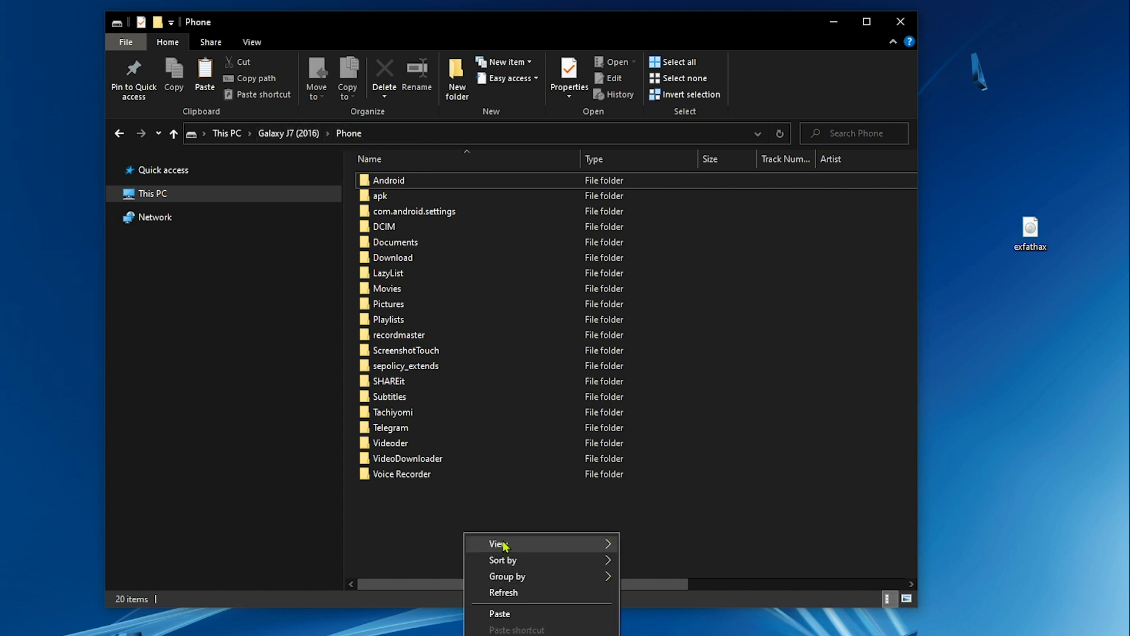
click(498, 612)
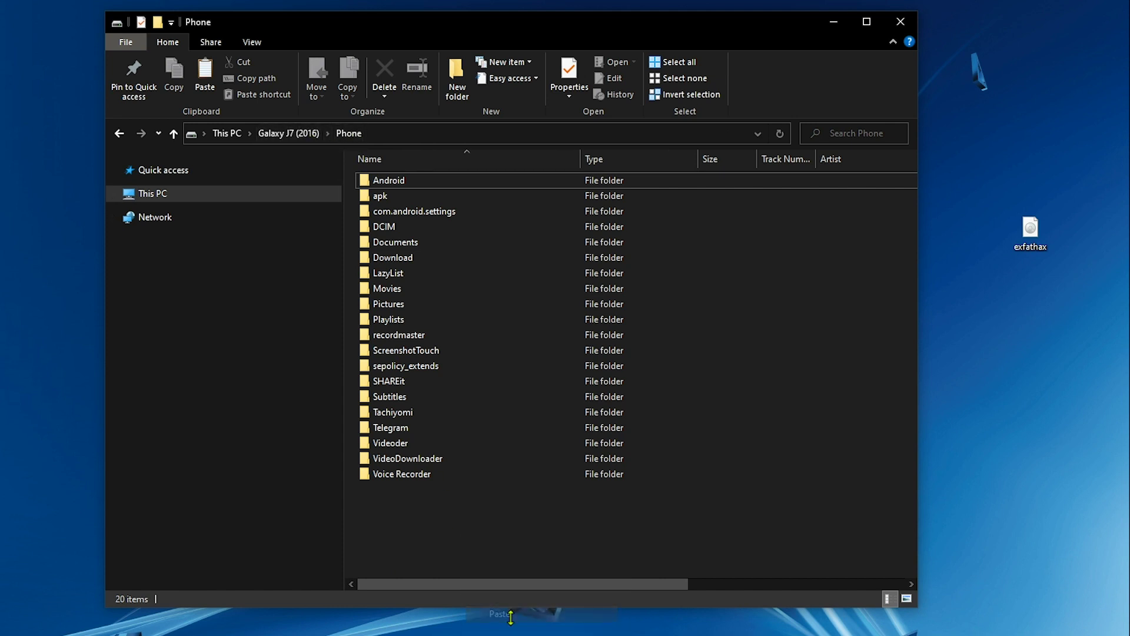
click(394, 494)
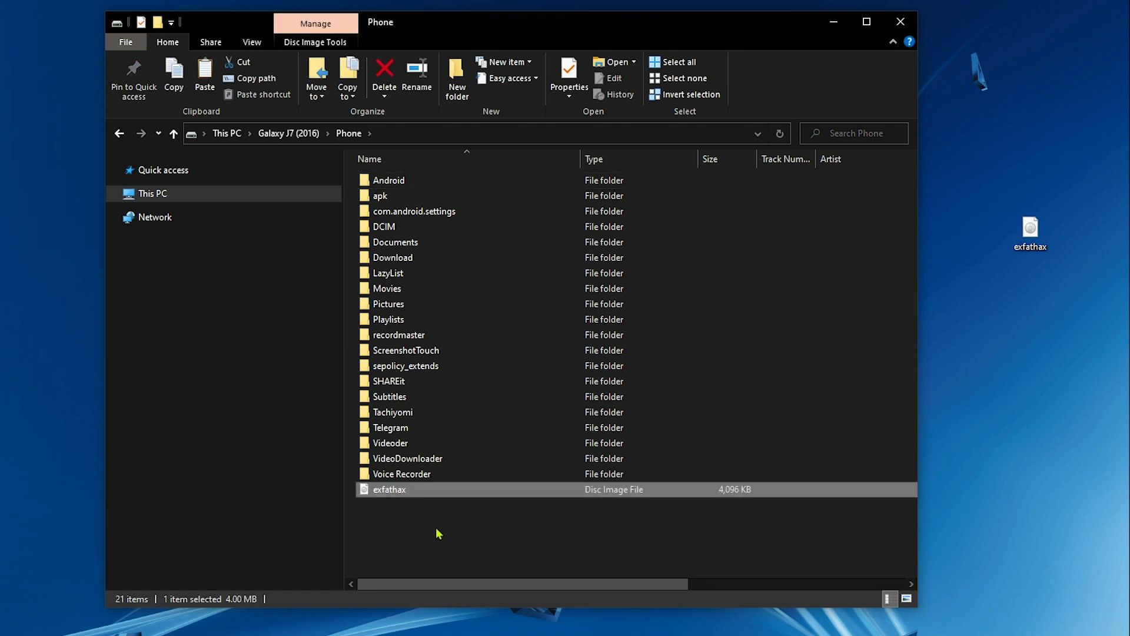
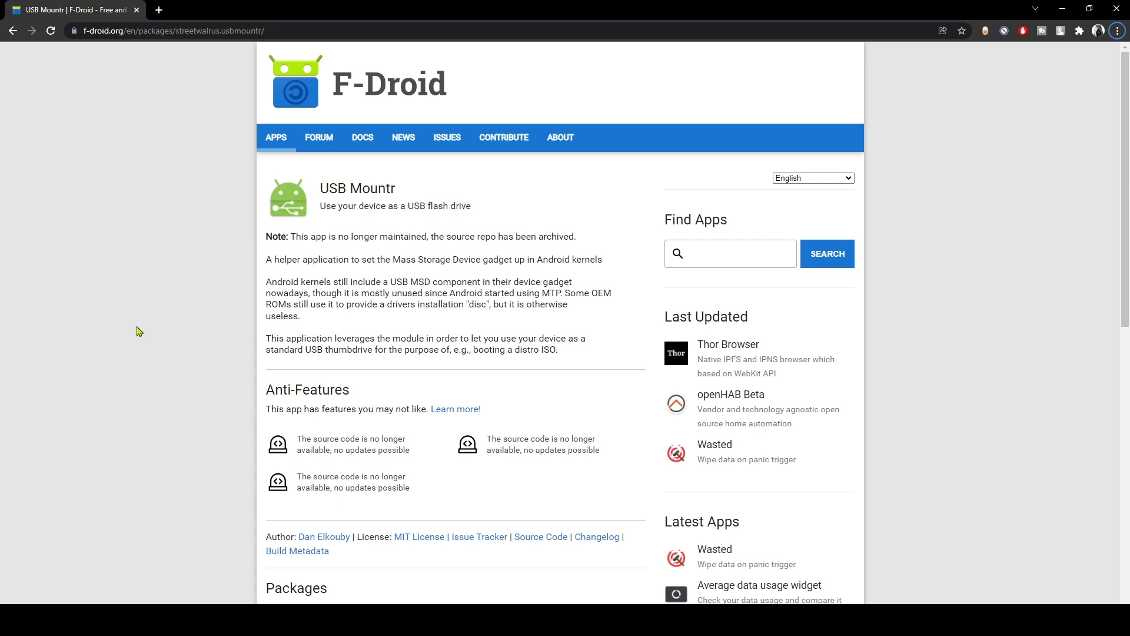
Download the USB Mountr version 0.6 APK from its F-Droid page in Chrome and show all downloads
triple_click(378, 201)
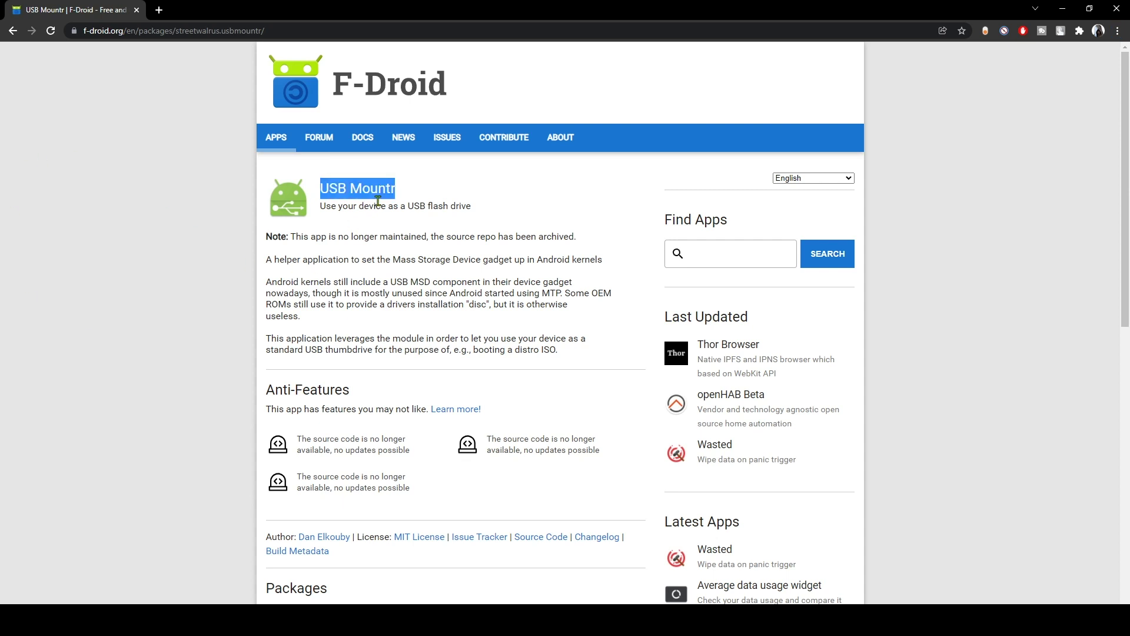
click(408, 203)
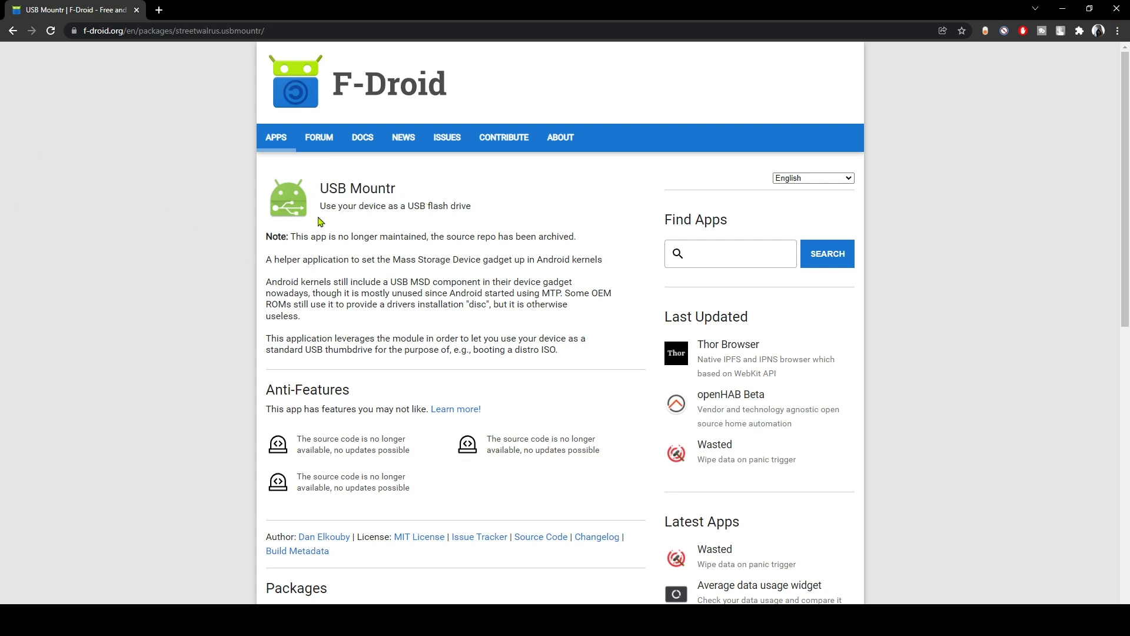
scroll(360, 323, down, 5)
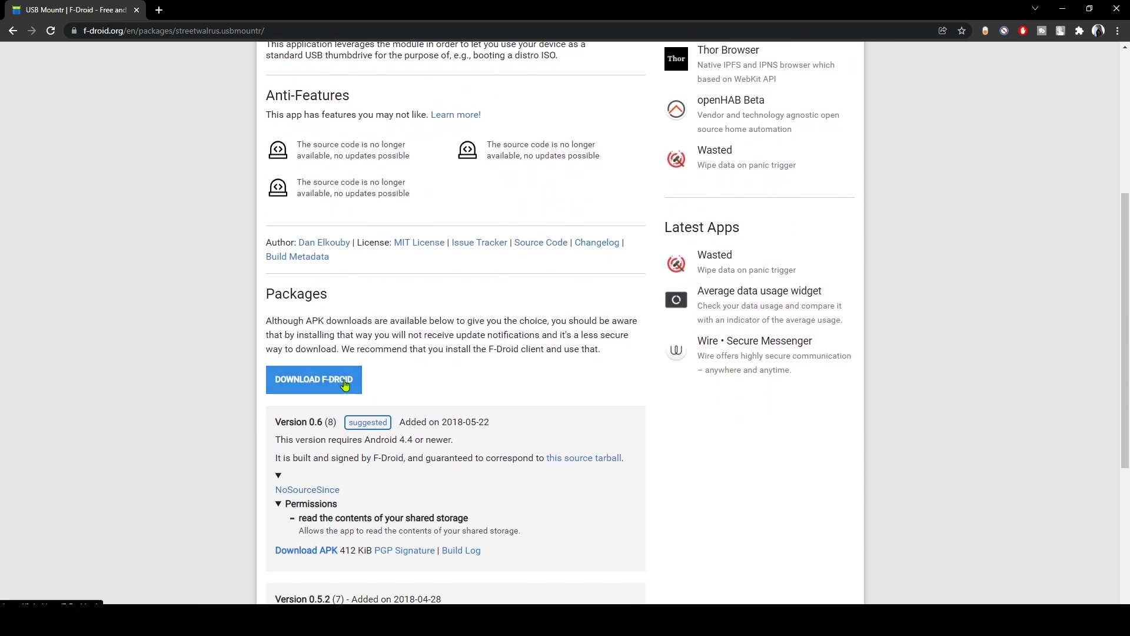
scroll(376, 387, down, 3)
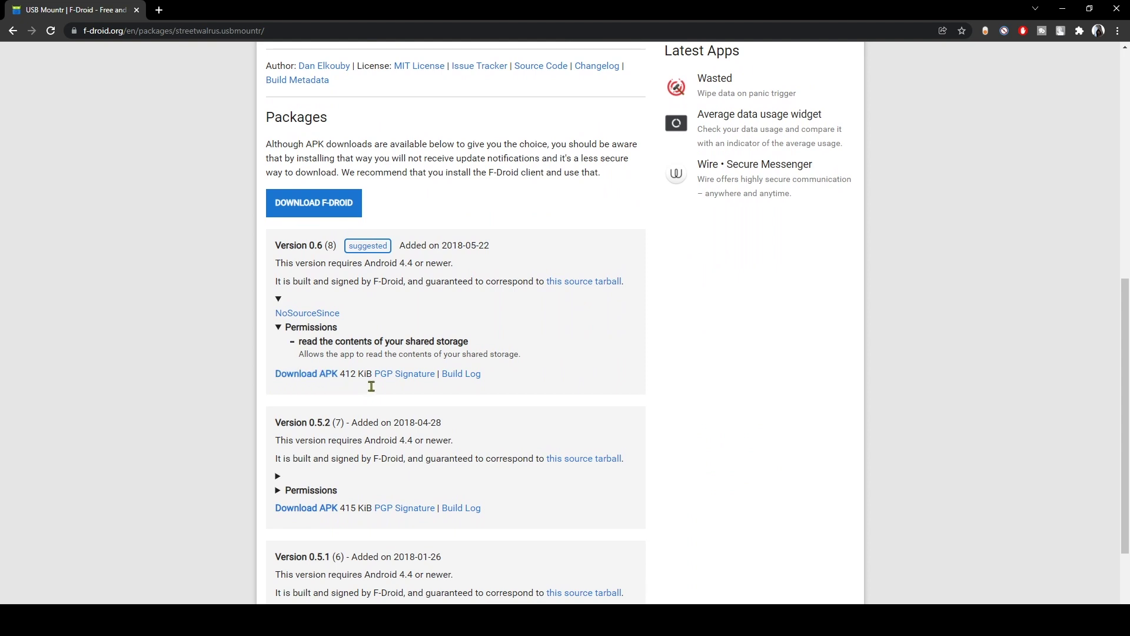
click(313, 379)
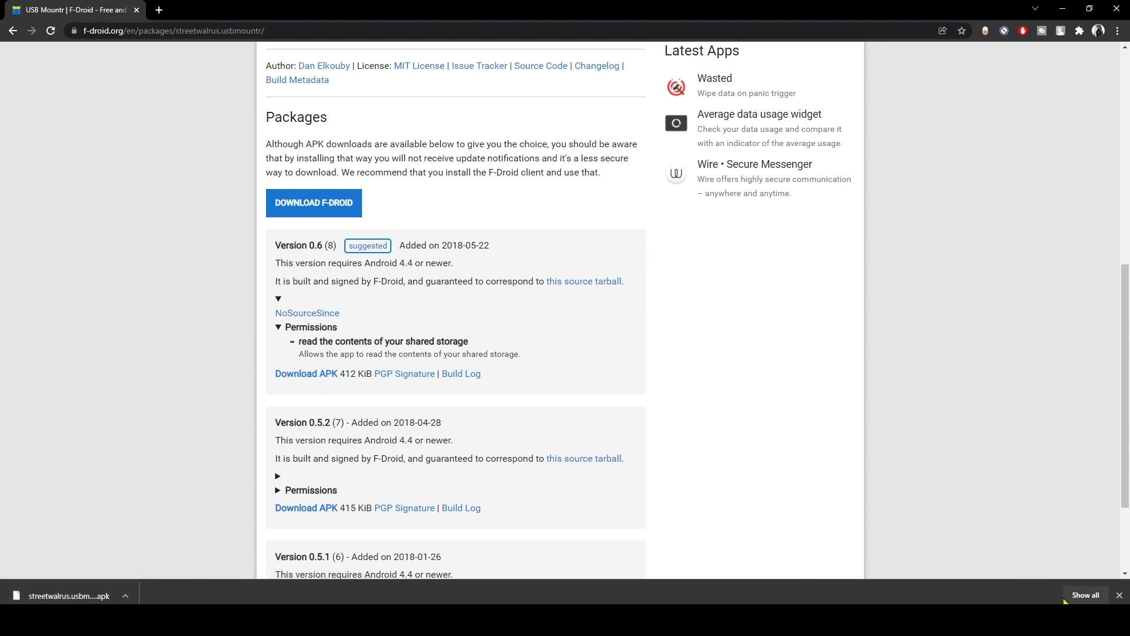
click(1085, 596)
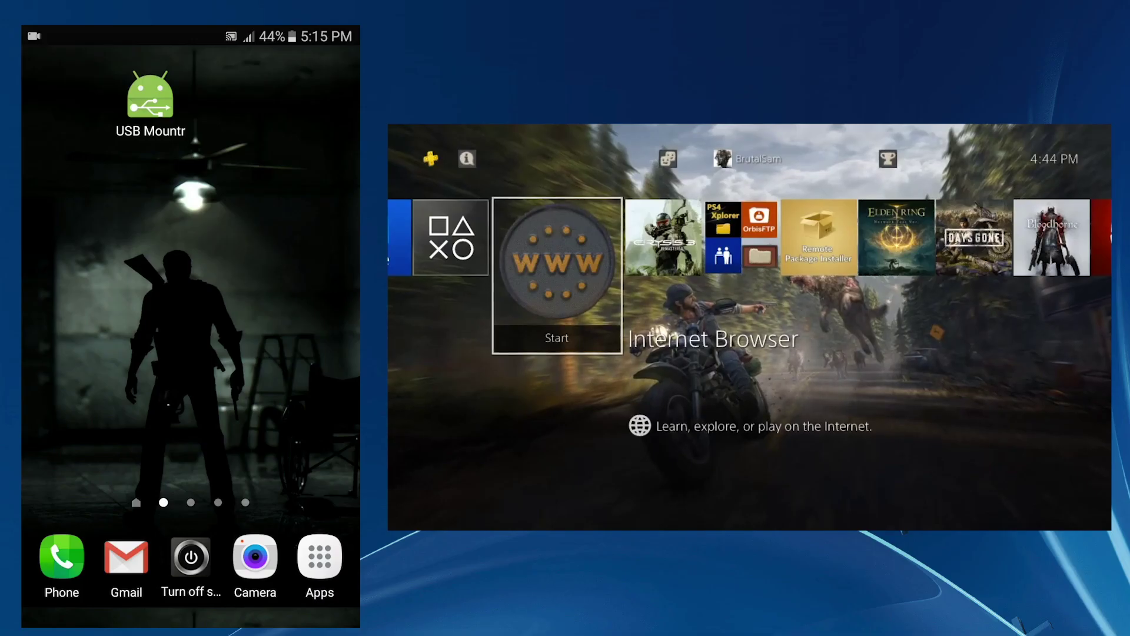
Open the PS4 Jailbreak 9.00 page from the frequently used pages in the PS4 Internet Browser
key(Return)
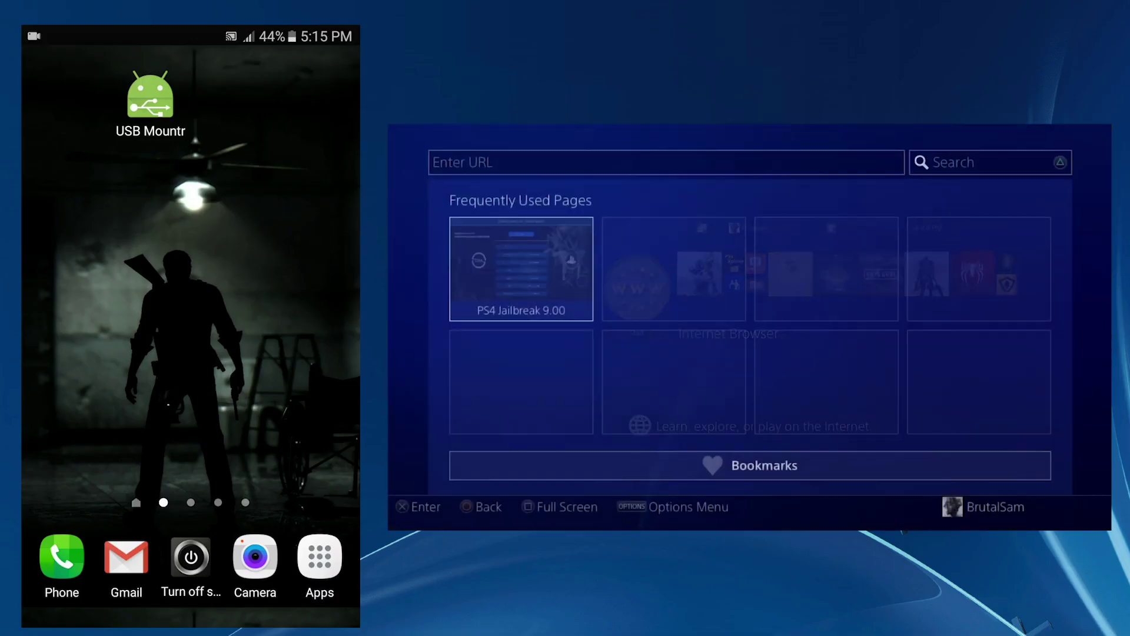
key(Return)
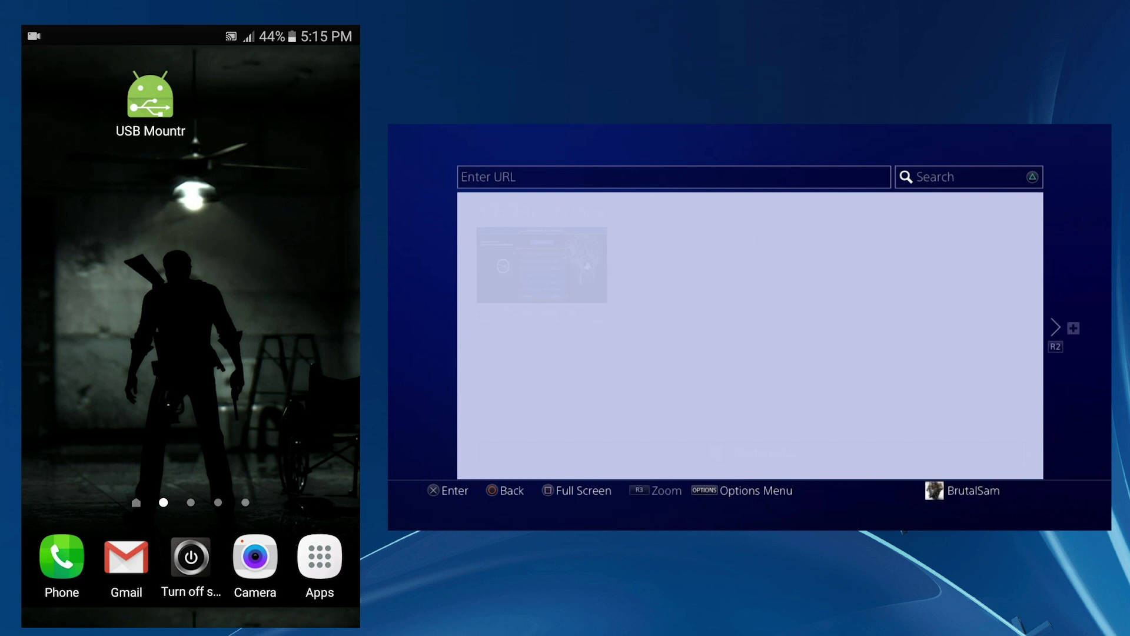
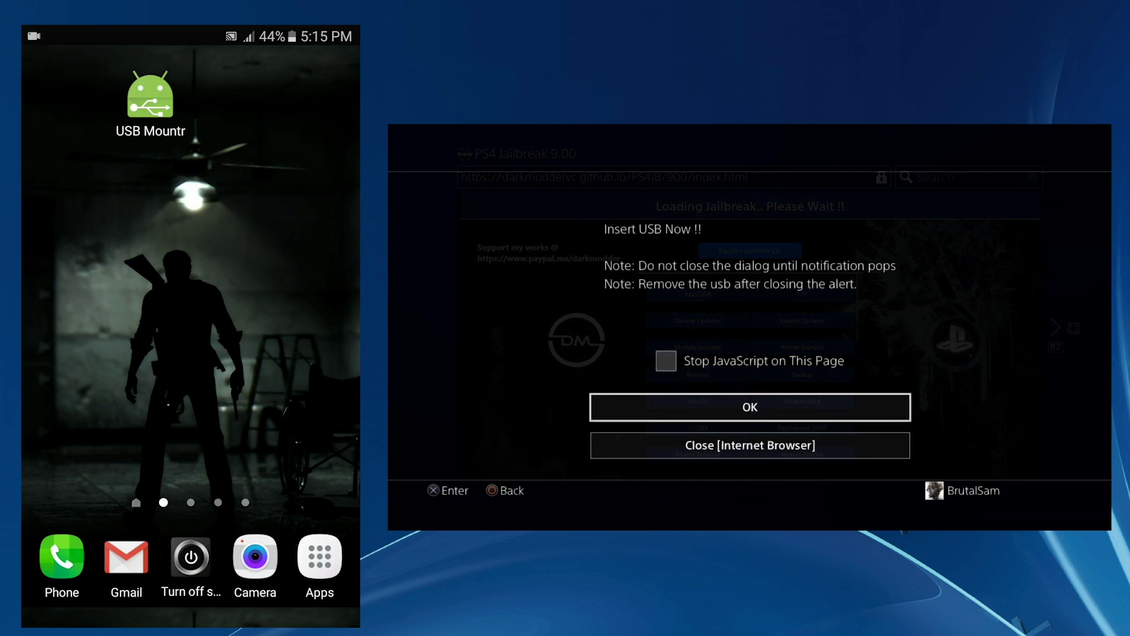
Switch to USB Mountr on the phone and choose exfathax.img from the device storage as its image file
click(151, 97)
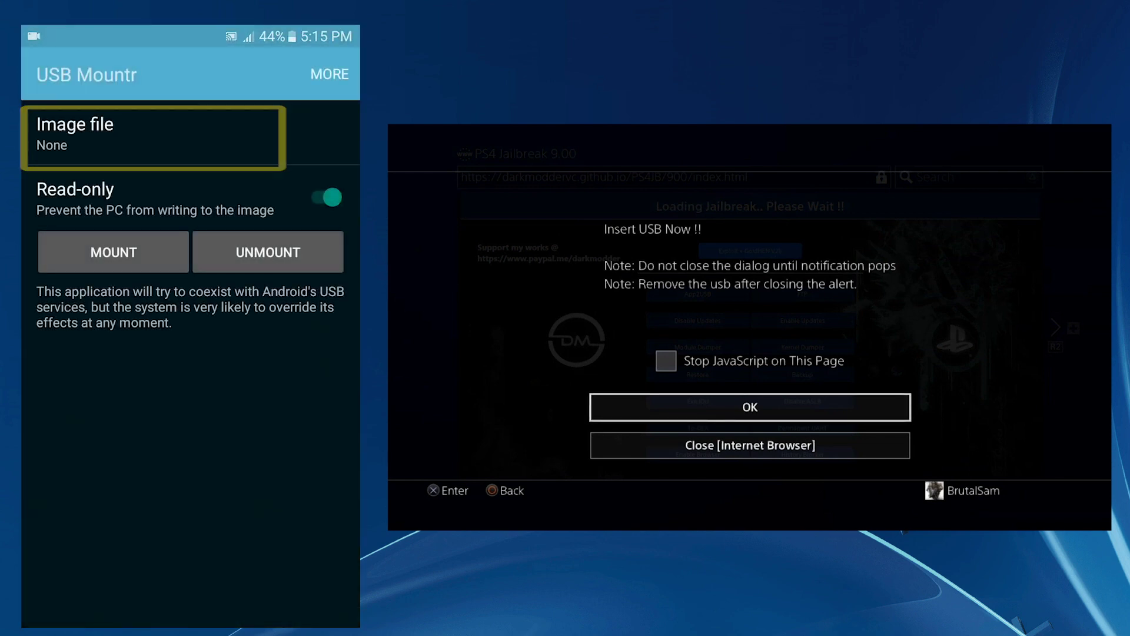
click(151, 136)
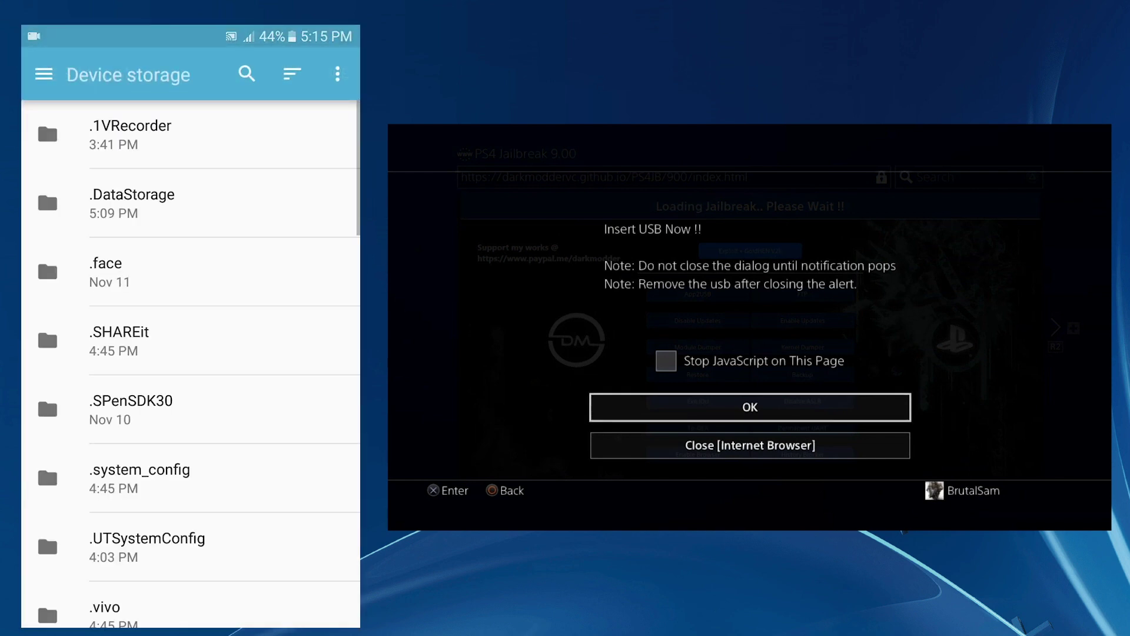
scroll(192, 365, down, 15)
scroll(44, 533, down, 3)
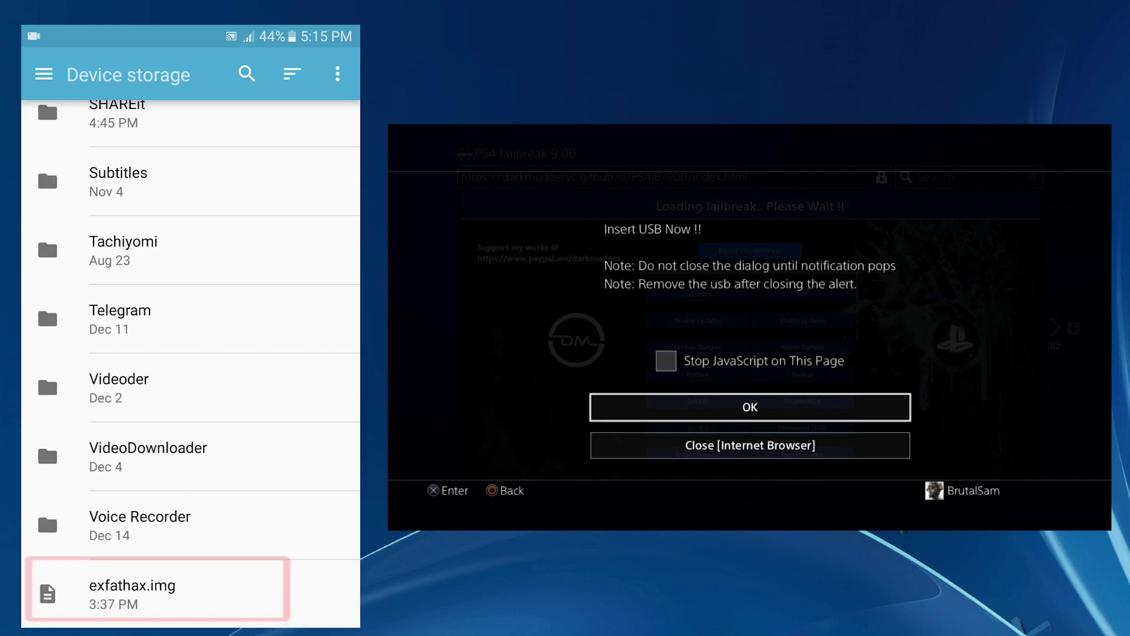
click(229, 601)
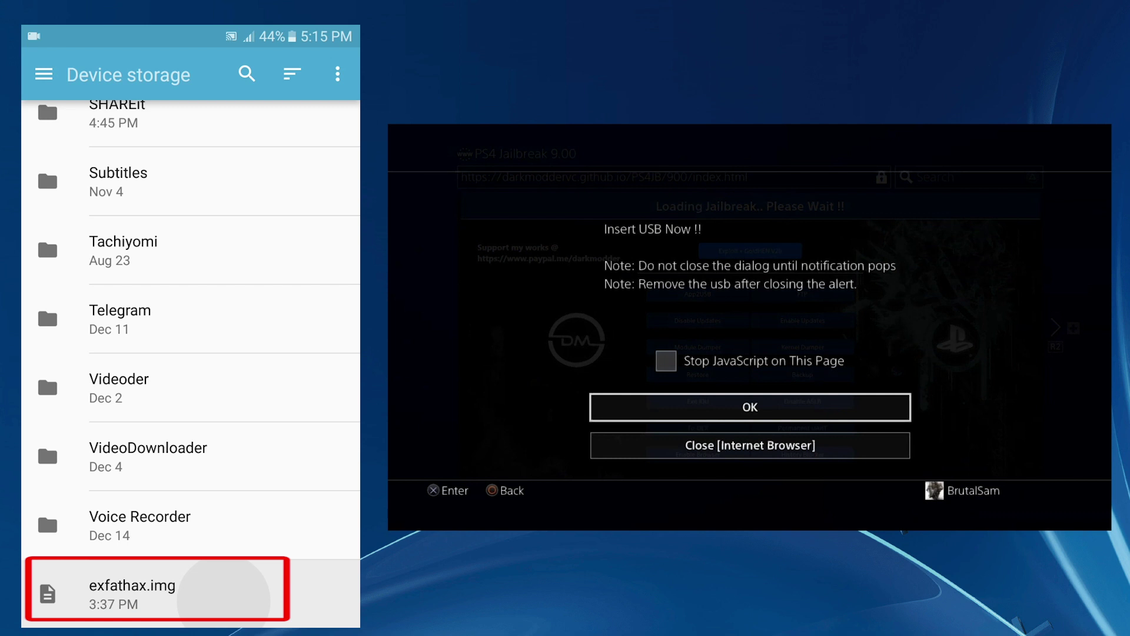
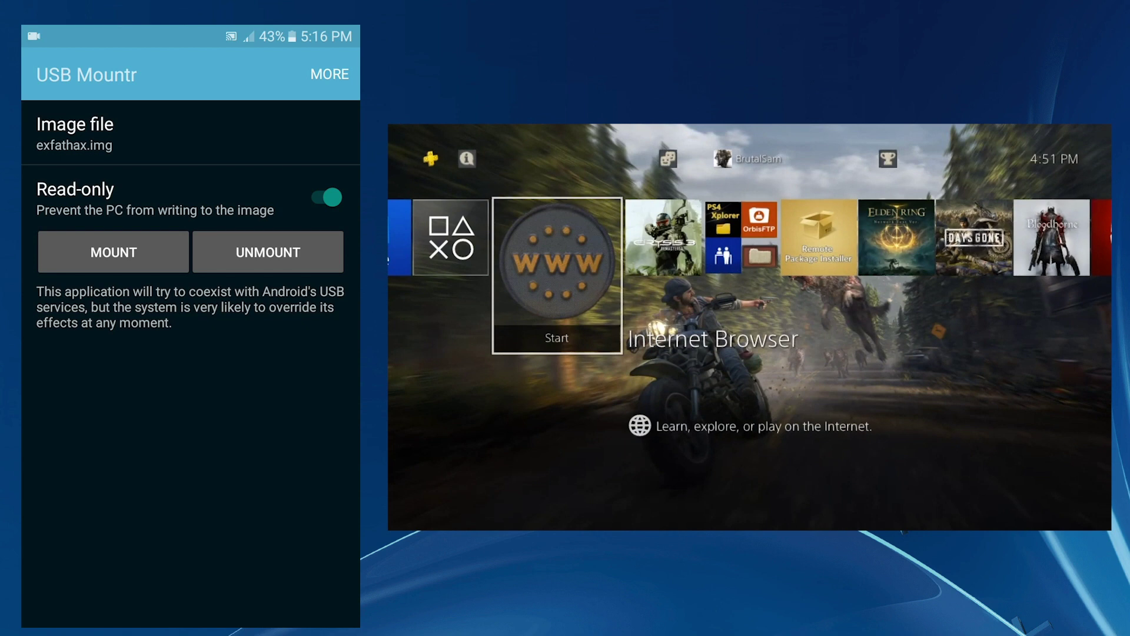
Start the Internet Browser from the PS4 home screen to show the frequently used pages
key(Return)
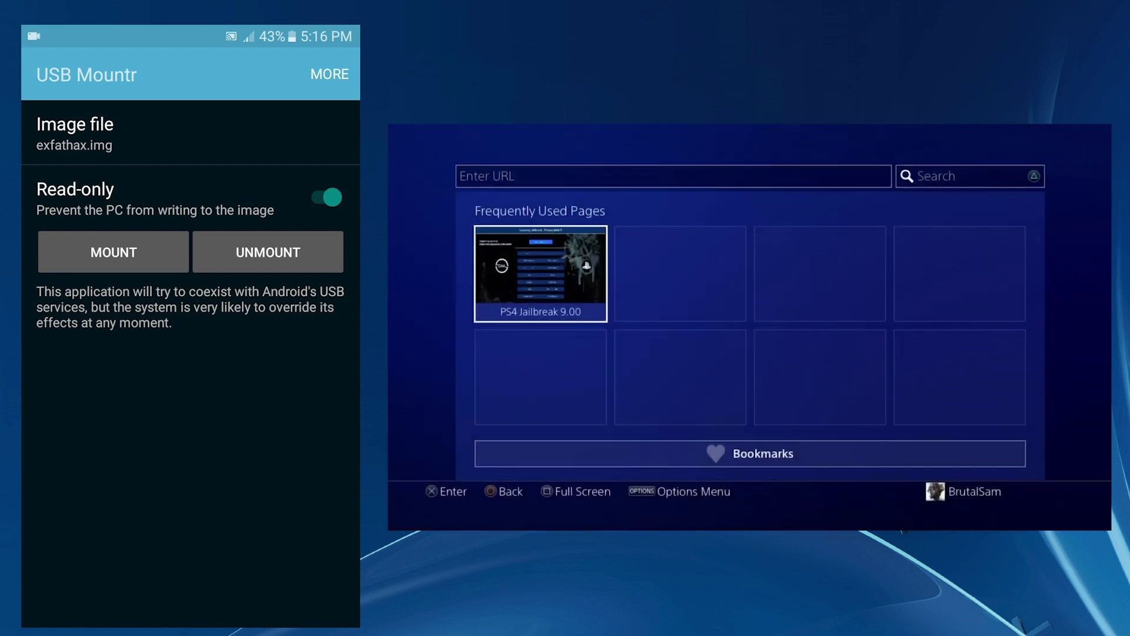
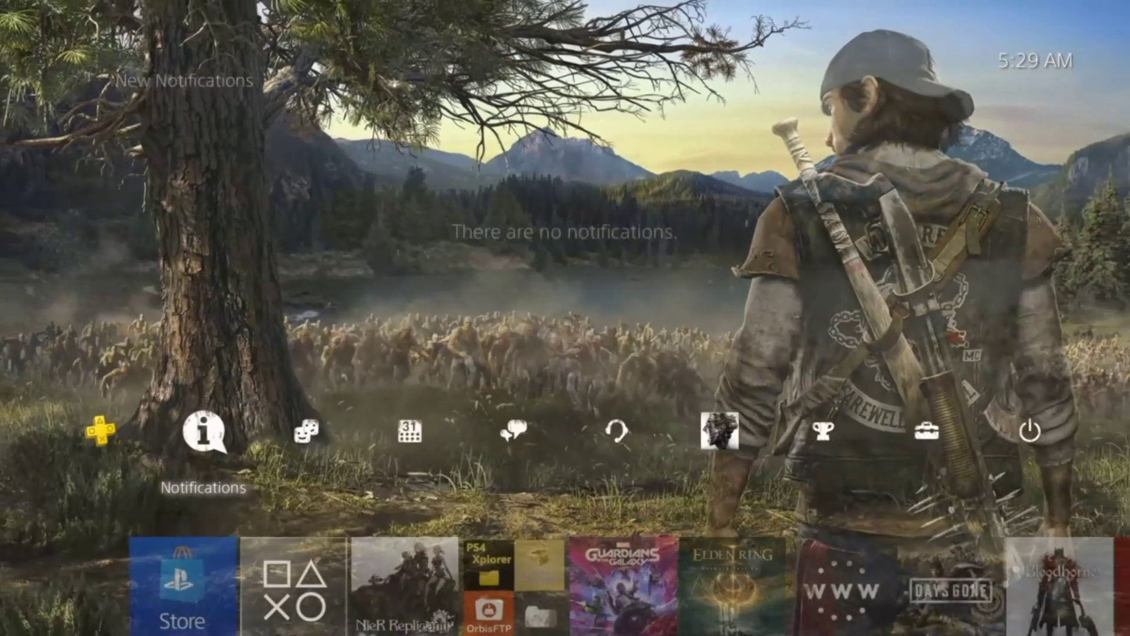
Check the NieR Replicant entry in the Downloads list under Notifications, and return to the PS4 home screen
key(Return)
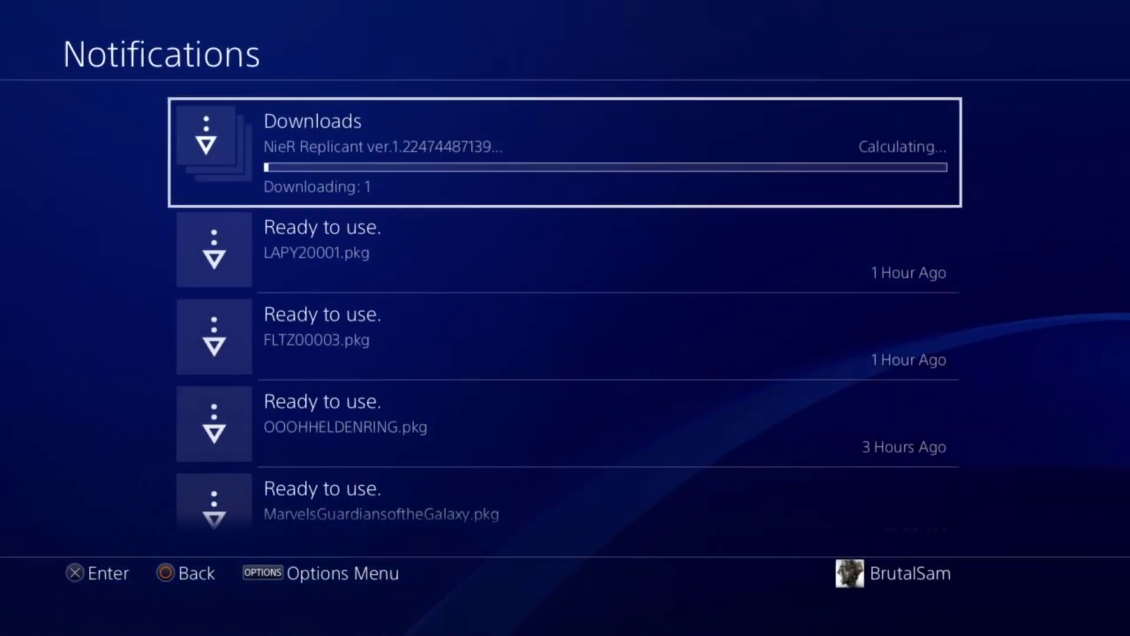
key(Return)
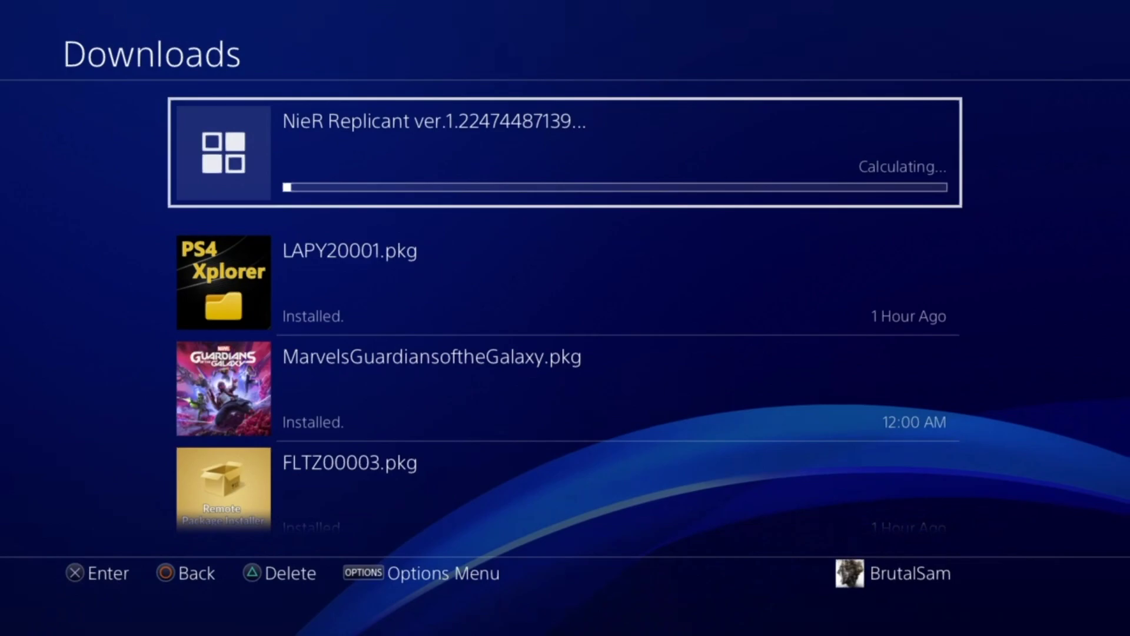
key(Home)
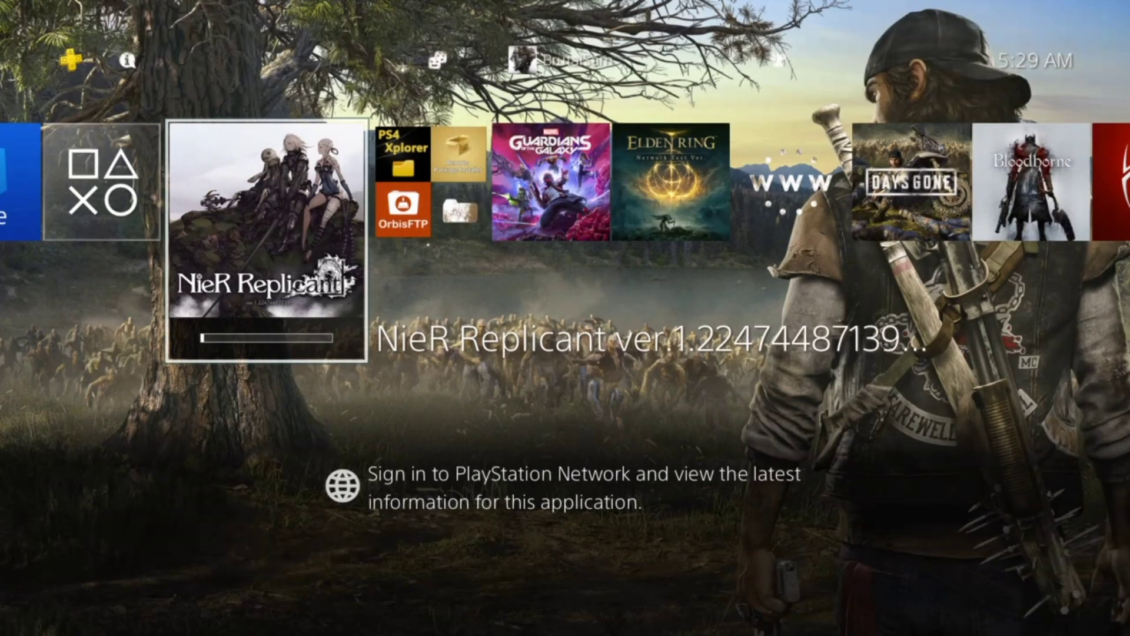
Reopen the PS4 Notifications list from the home screen
key(Up)
key(Return)
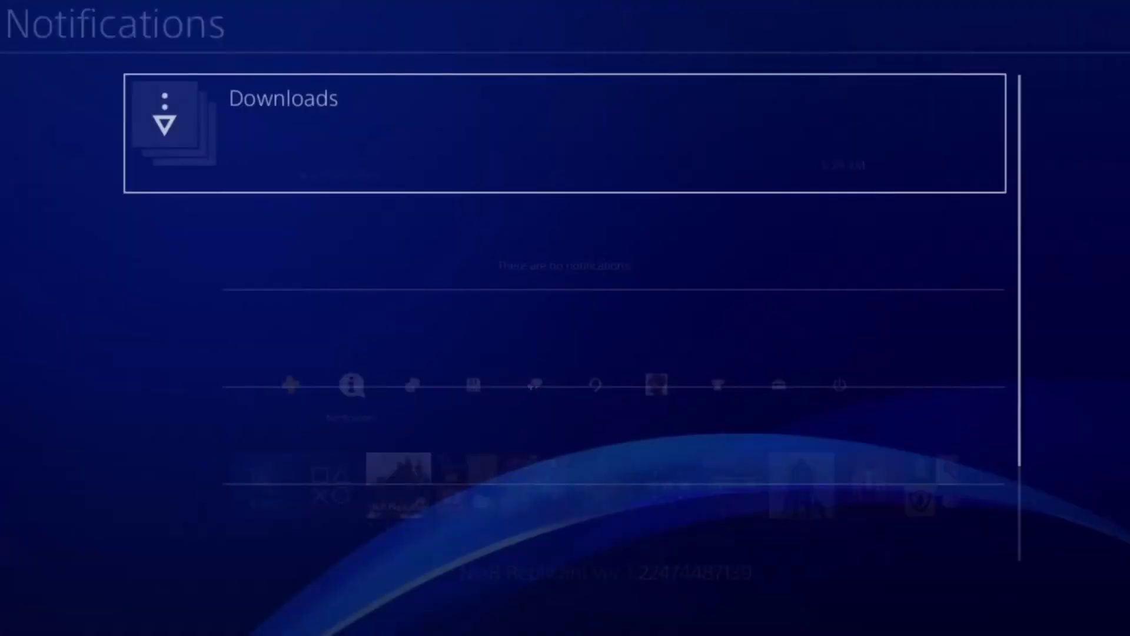